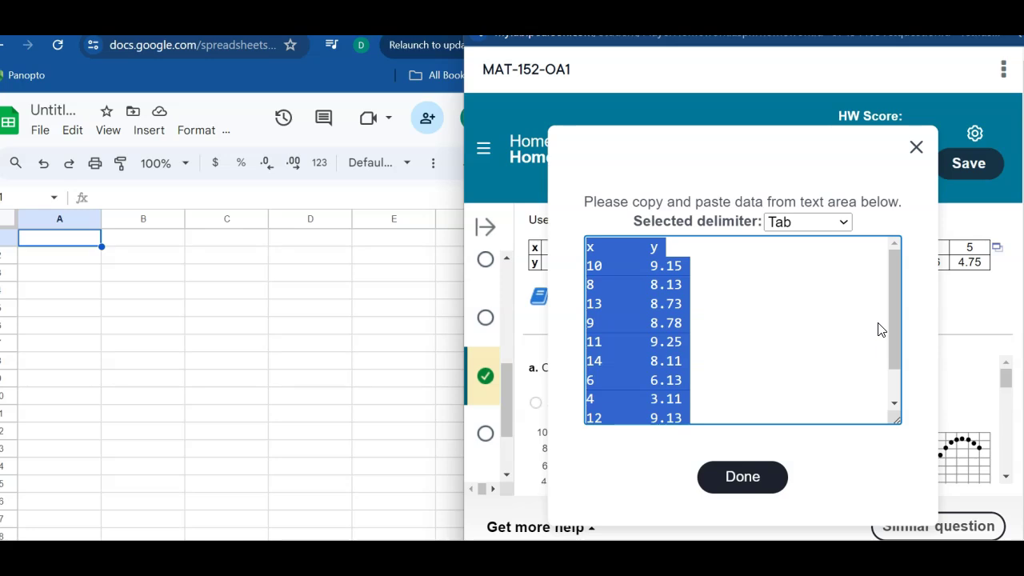
- Paste the copied x and y data set into the blank spreadsheet starting at cell A1, and close the homework's data window
{"action": "left_click", "coordinate": [85, 243]}
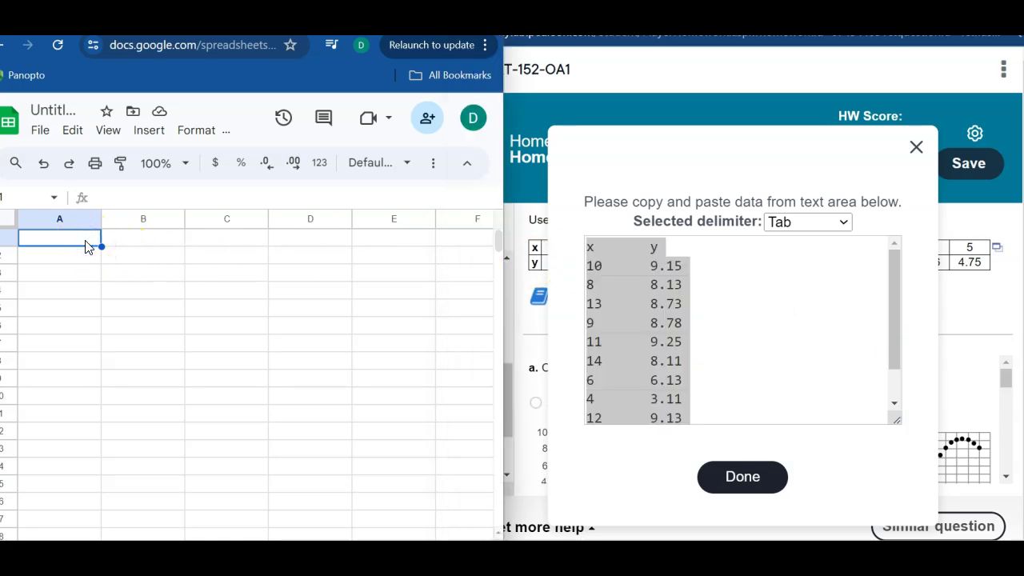
{"action": "type", "text": "x\ty 10\t9.15 8\t8.13 13\t8.73 9\t8.78 11\t9.25 14\t8.11 6\t6.13 4\t3.11 12\t9.13 7\t7.26 5\t4.75"}
{"action": "left_click", "coordinate": [236, 304]}
{"action": "left_click", "coordinate": [655, 458]}
{"action": "left_click", "coordinate": [738, 474]}
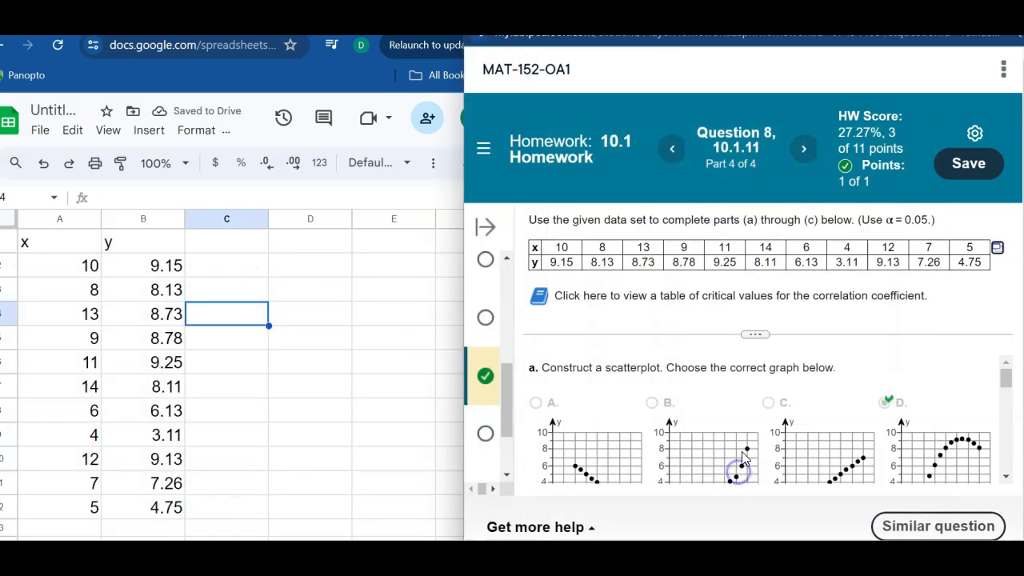
- Insert a chart of the x and y data in columns A and B, and close the chart editor
{"action": "left_click", "coordinate": [66, 218]}
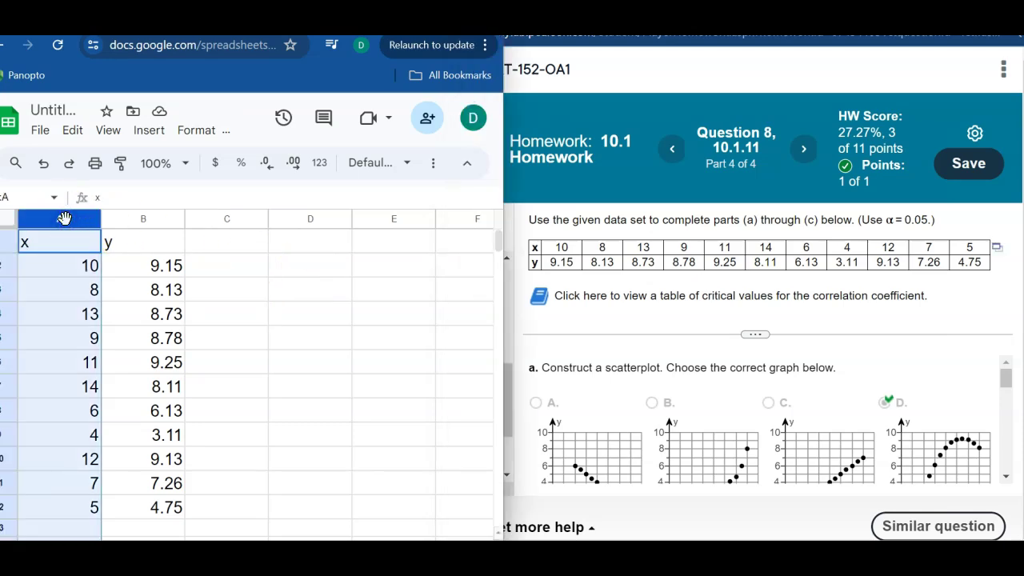
{"action": "key", "text": "shift+Right"}
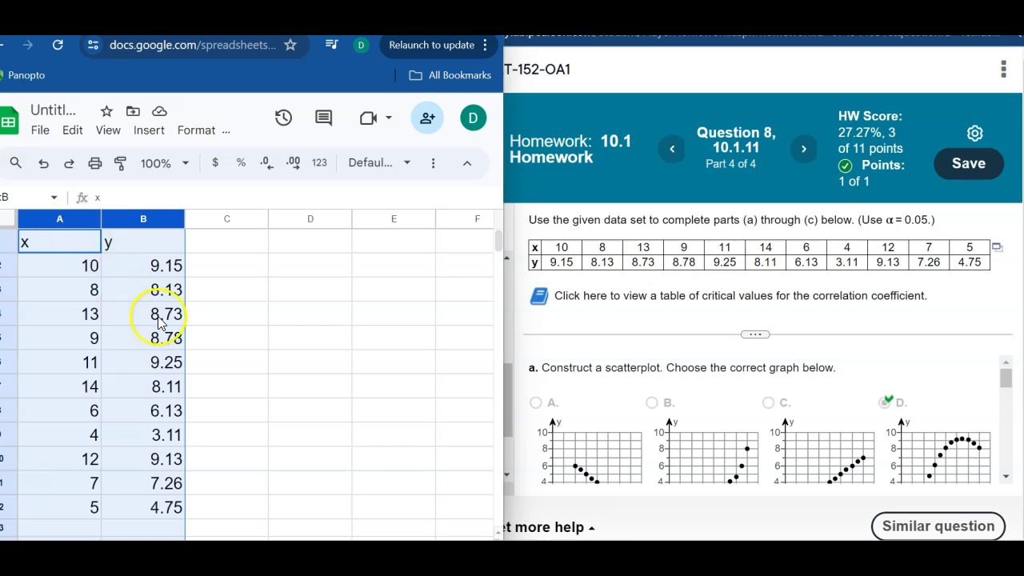
{"action": "left_click", "coordinate": [148, 130]}
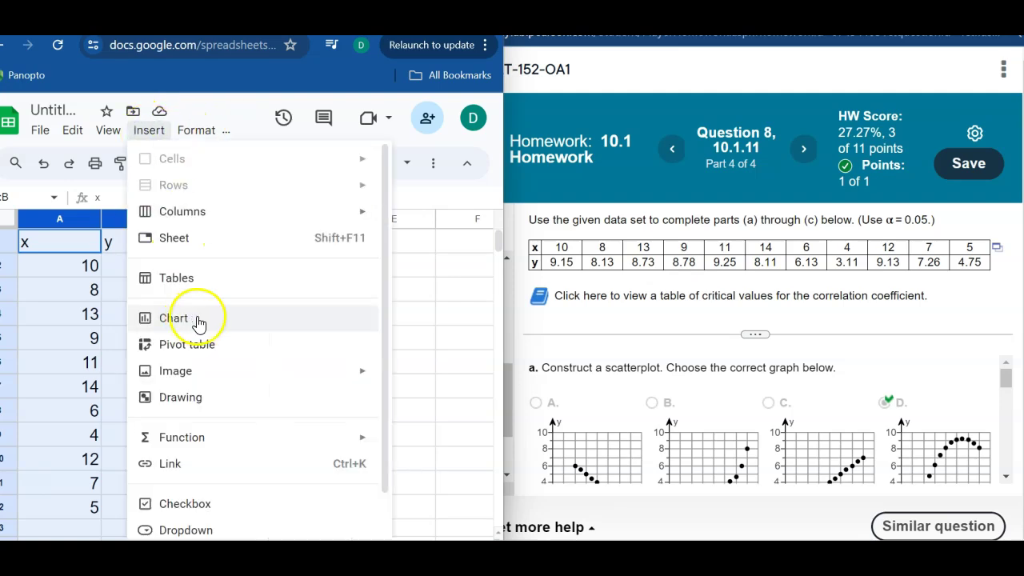
{"action": "left_click", "coordinate": [192, 322]}
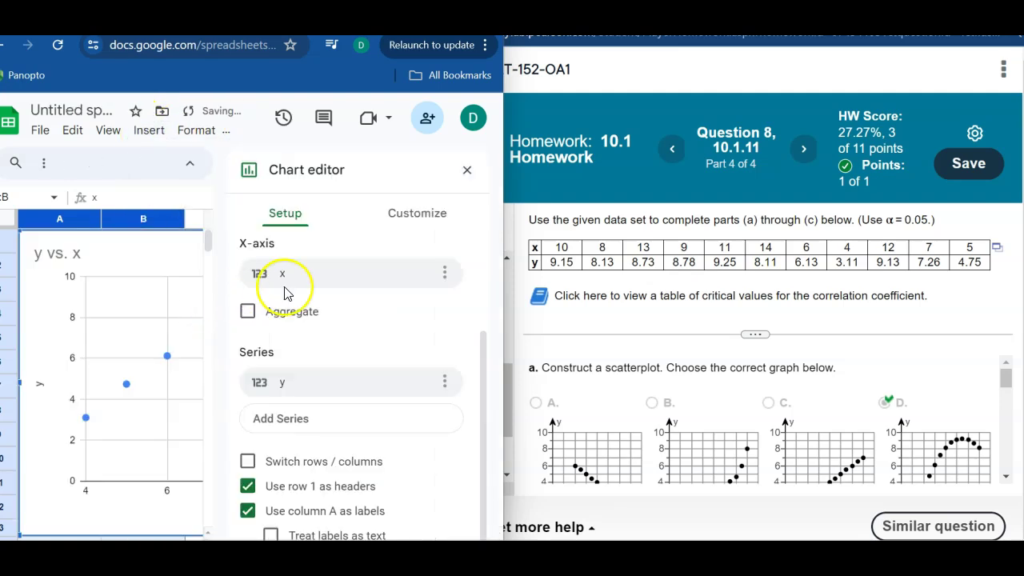
{"action": "left_click", "coordinate": [467, 172]}
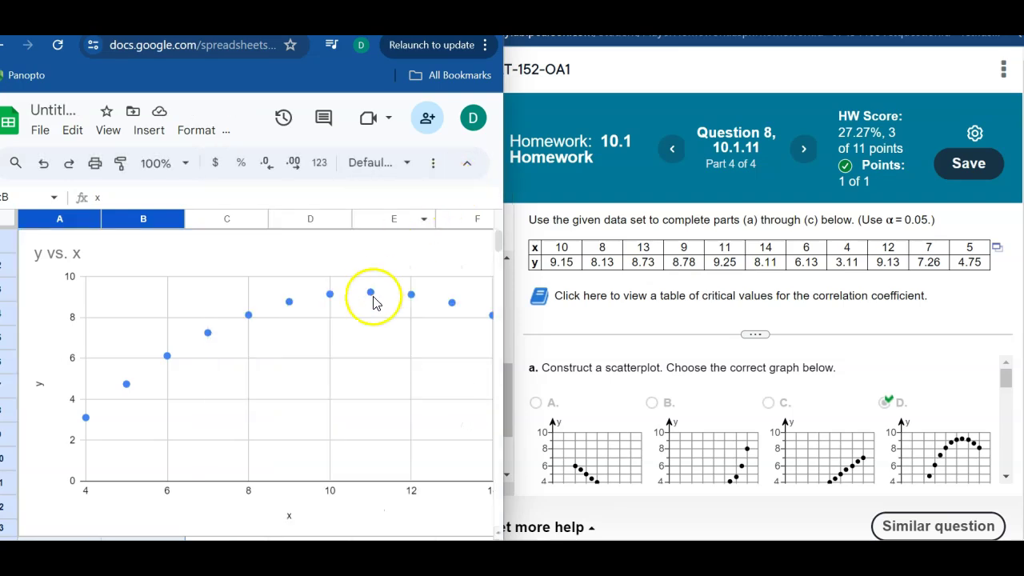
- Shrink the y vs. x chart so the whole plot fits in the visible sheet area
{"action": "left_click", "coordinate": [374, 250]}
{"action": "left_click_drag", "start_coordinate": [20, 232], "coordinate": [99, 278]}
{"action": "left_click_drag", "start_coordinate": [214, 316], "coordinate": [141, 273]}
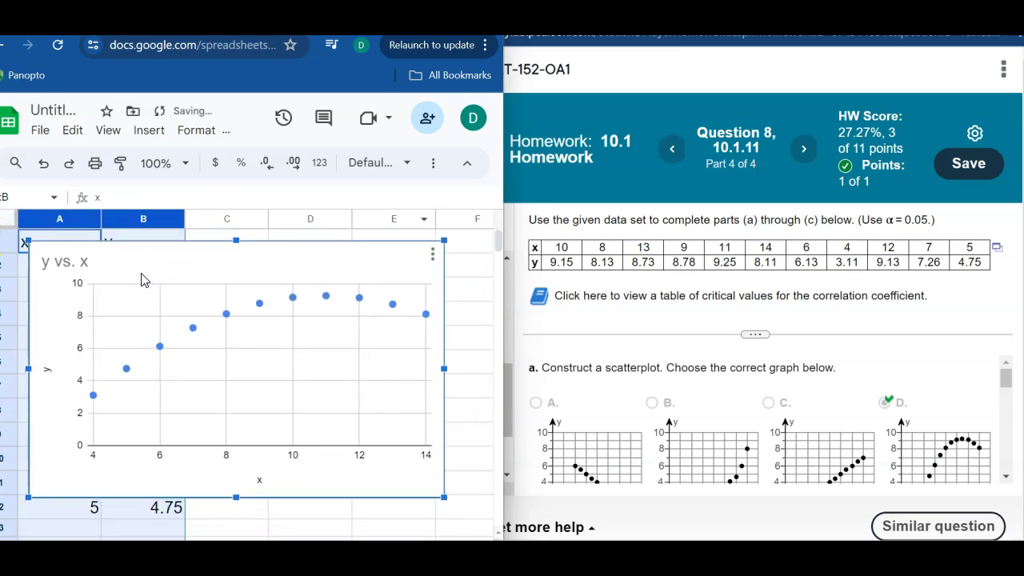
- Reopen the chart editor and check the chart type, locating the Scatter chart option among the available types
{"action": "left_click", "coordinate": [432, 254]}
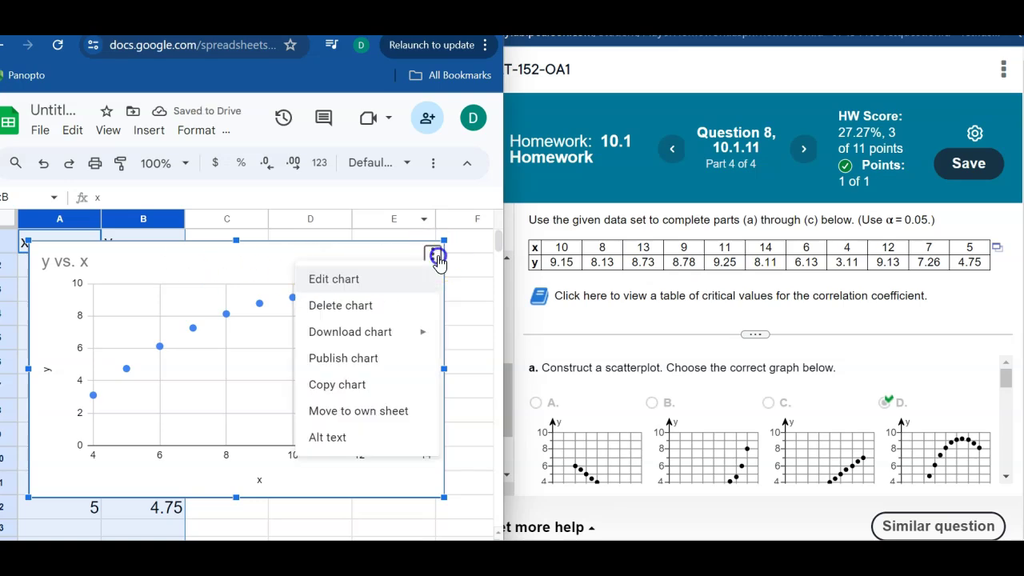
{"action": "left_click", "coordinate": [418, 291]}
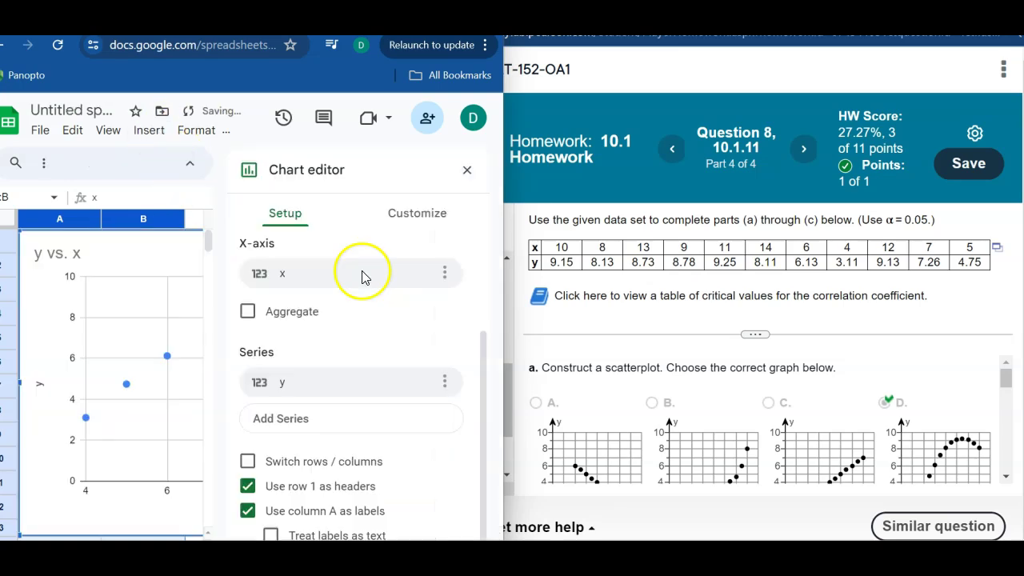
{"action": "scroll", "coordinate": [281, 247], "scroll_direction": "up", "scroll_amount": 1}
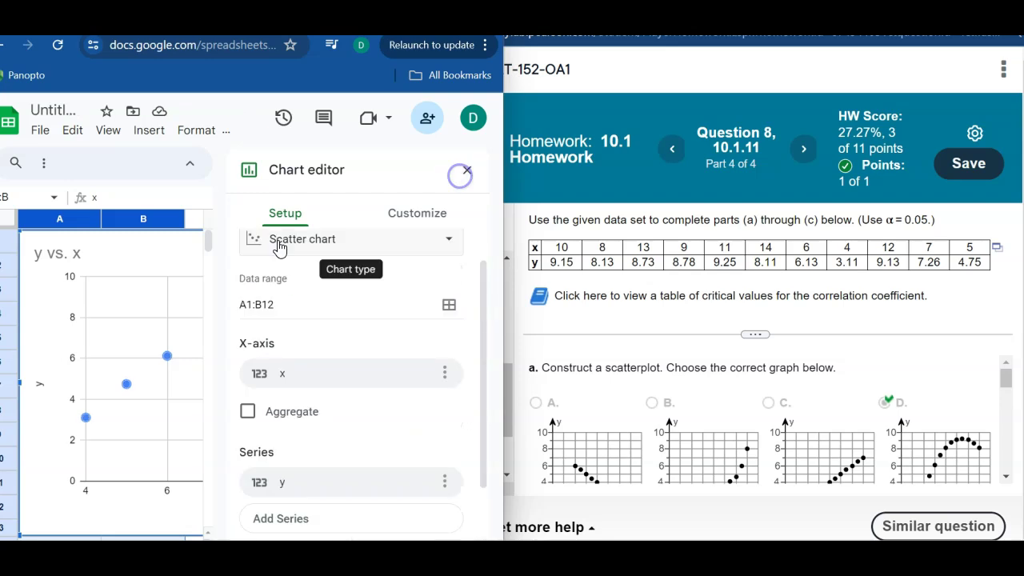
{"action": "left_click", "coordinate": [303, 248]}
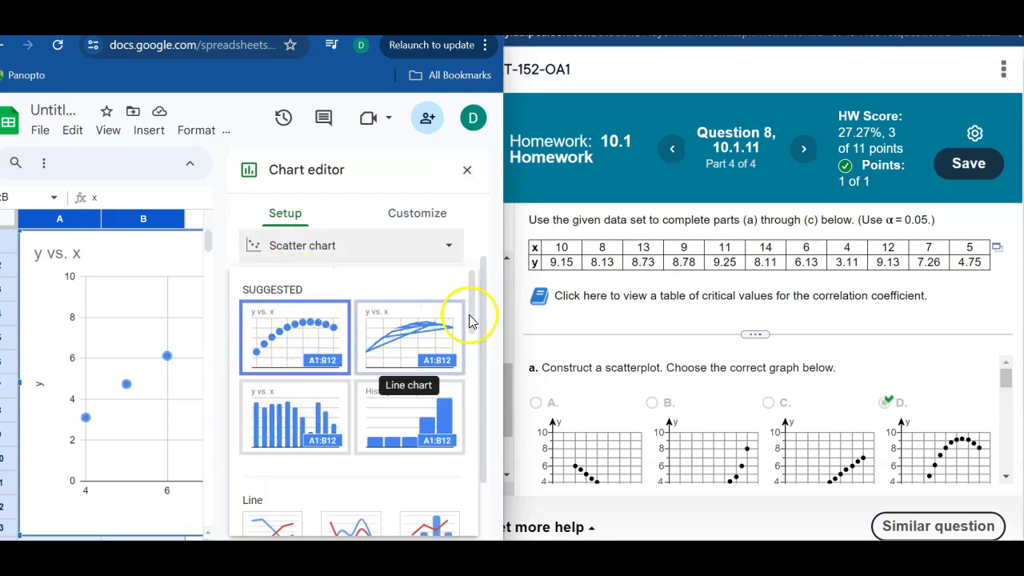
{"action": "left_click_drag", "start_coordinate": [473, 300], "coordinate": [489, 453]}
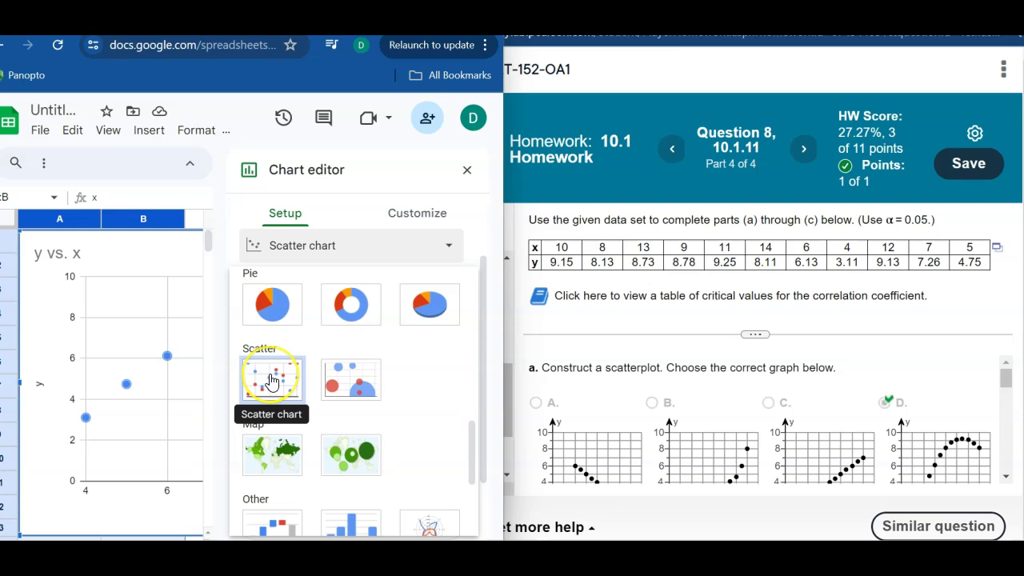
{"action": "left_click", "coordinate": [468, 170]}
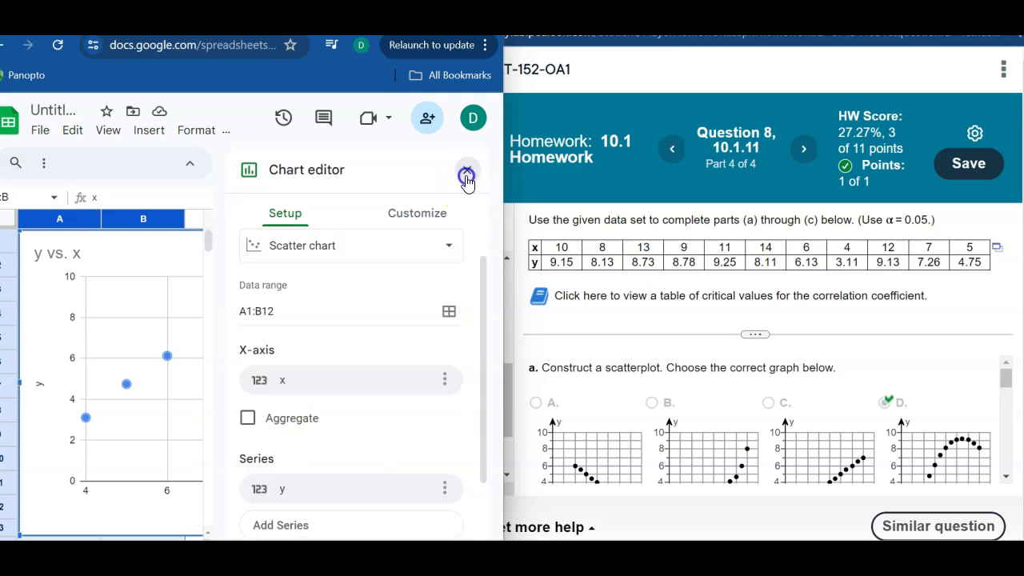
{"action": "left_click", "coordinate": [468, 171]}
- Shrink the y vs. x chart to fit the visible sheet, and compare it with the homework's scatterplot choices before viewing part b
{"action": "left_click", "coordinate": [137, 247]}
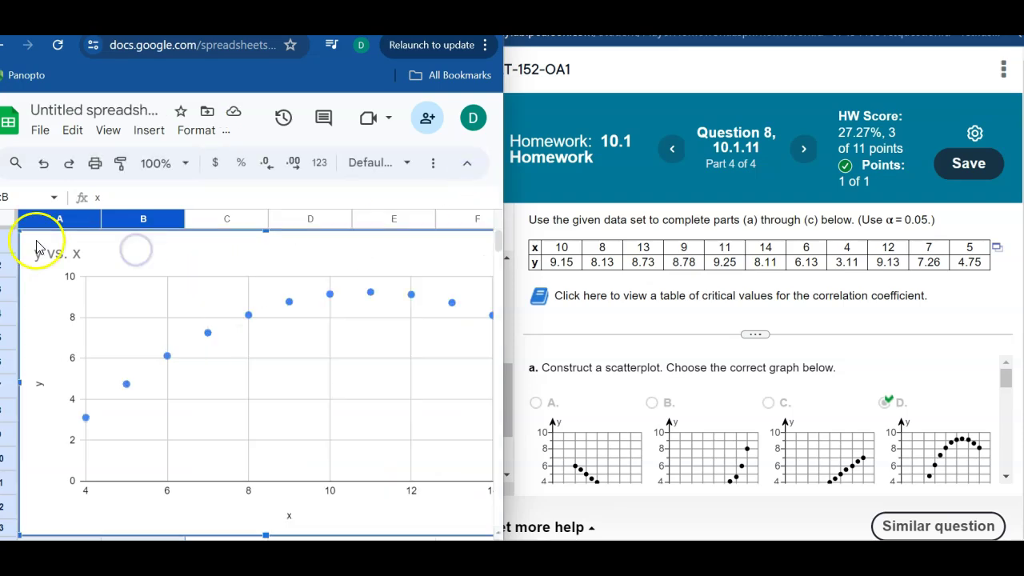
{"action": "left_click_drag", "start_coordinate": [17, 232], "coordinate": [263, 262]}
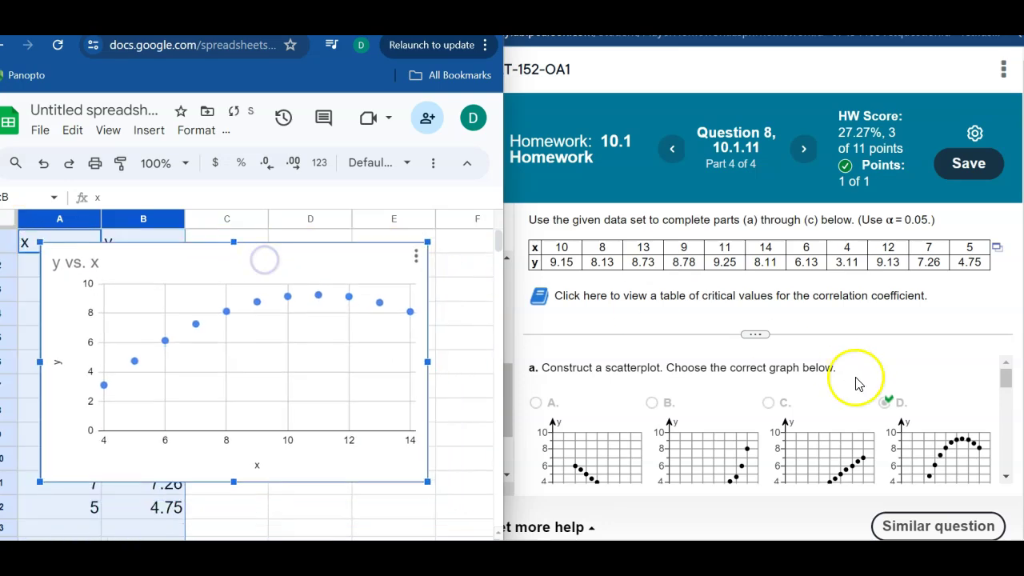
{"action": "left_click_drag", "start_coordinate": [1006, 388], "coordinate": [1006, 395]}
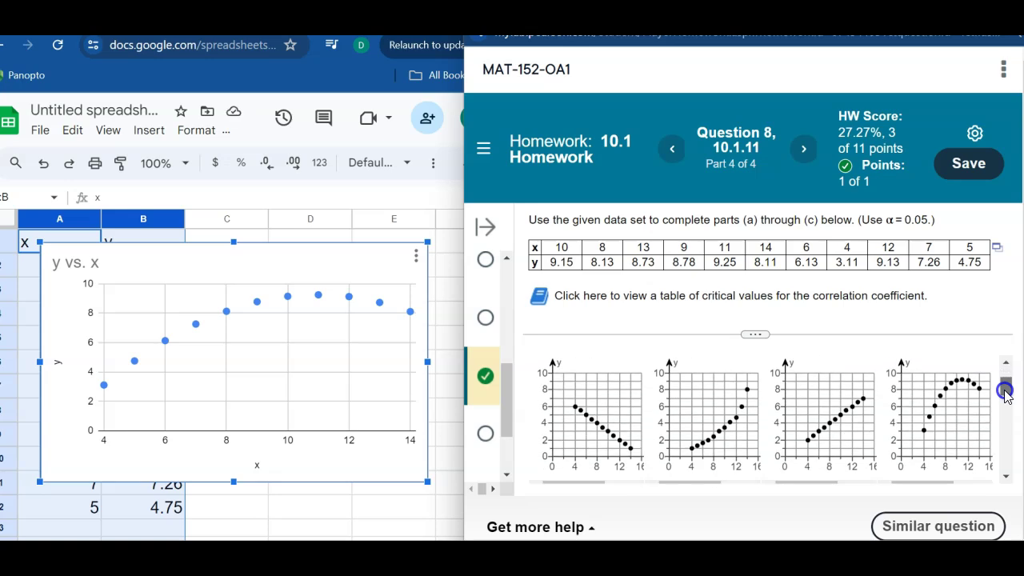
{"action": "left_click_drag", "start_coordinate": [1006, 396], "coordinate": [1007, 415]}
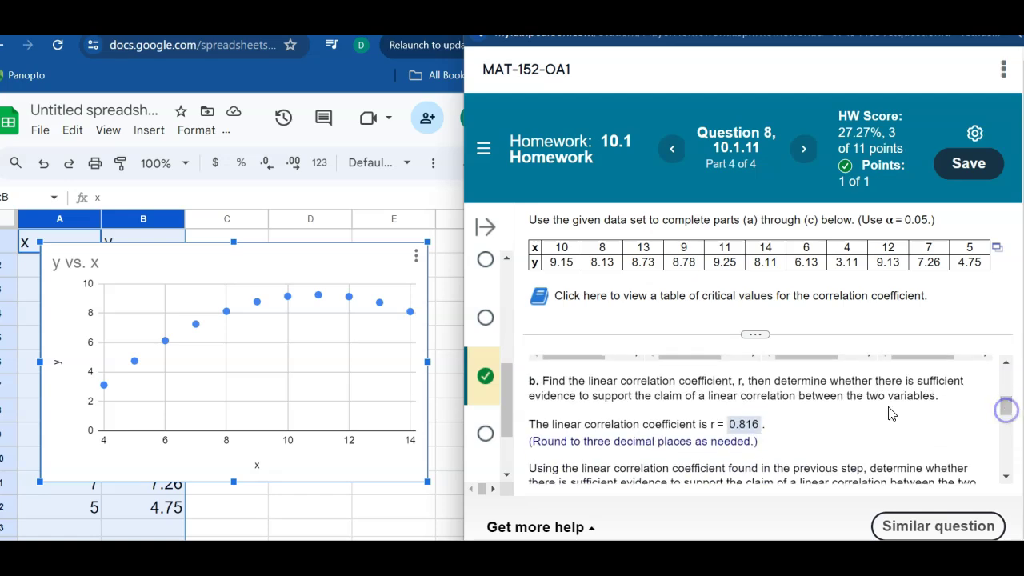
- Move the chart clear of column C and enter the header r in cell C1
{"action": "left_click", "coordinate": [292, 247]}
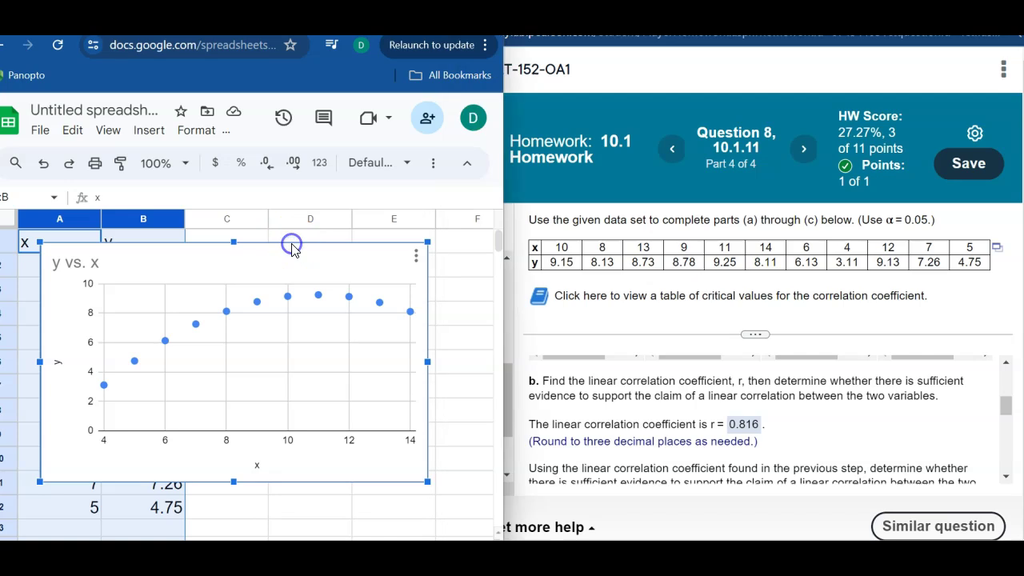
{"action": "left_click_drag", "start_coordinate": [301, 260], "coordinate": [397, 318]}
{"action": "left_click", "coordinate": [234, 239]}
{"action": "type", "text": "r"}
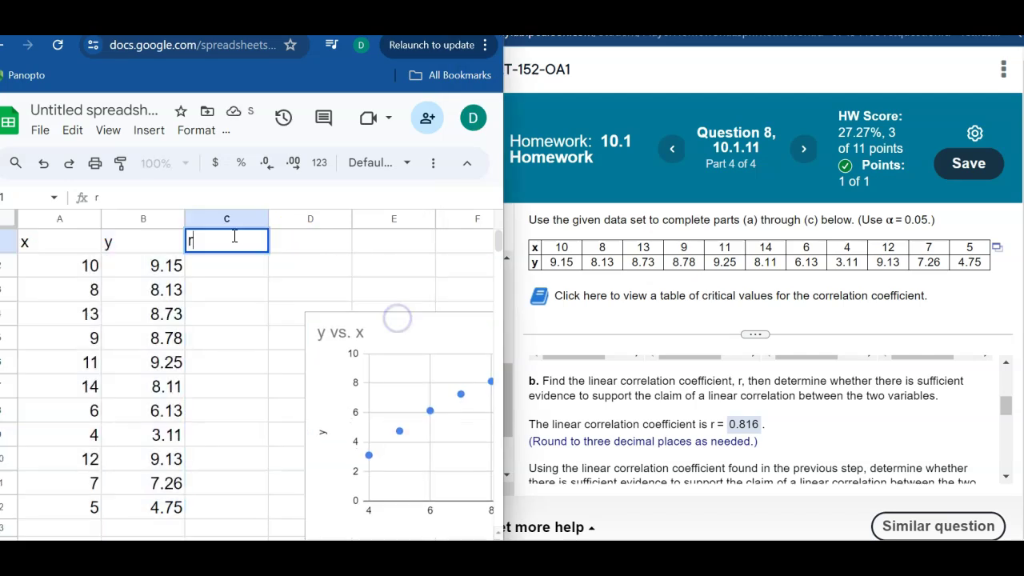
{"action": "key", "text": "Tab"}
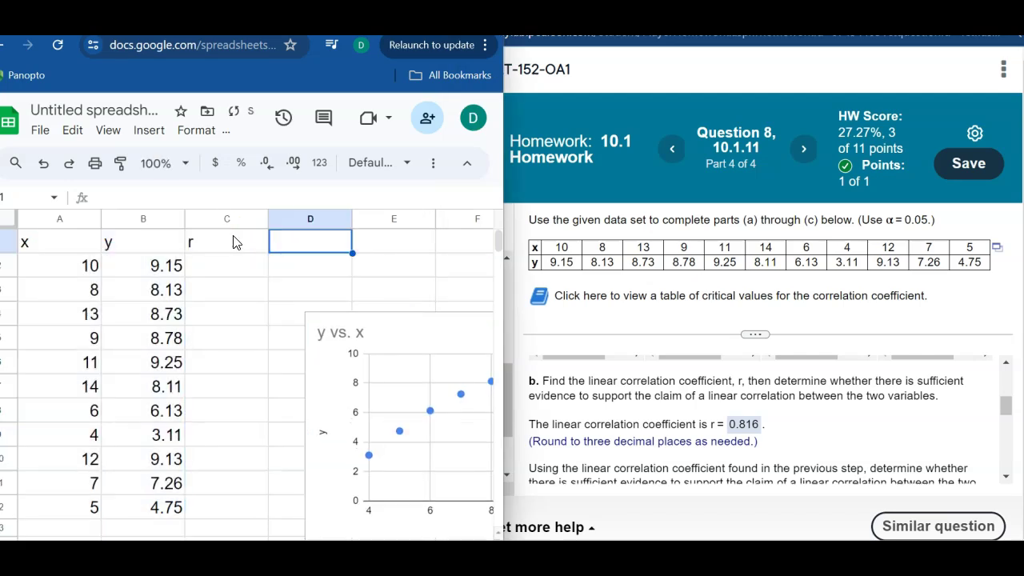
{"action": "key", "text": "Return"}
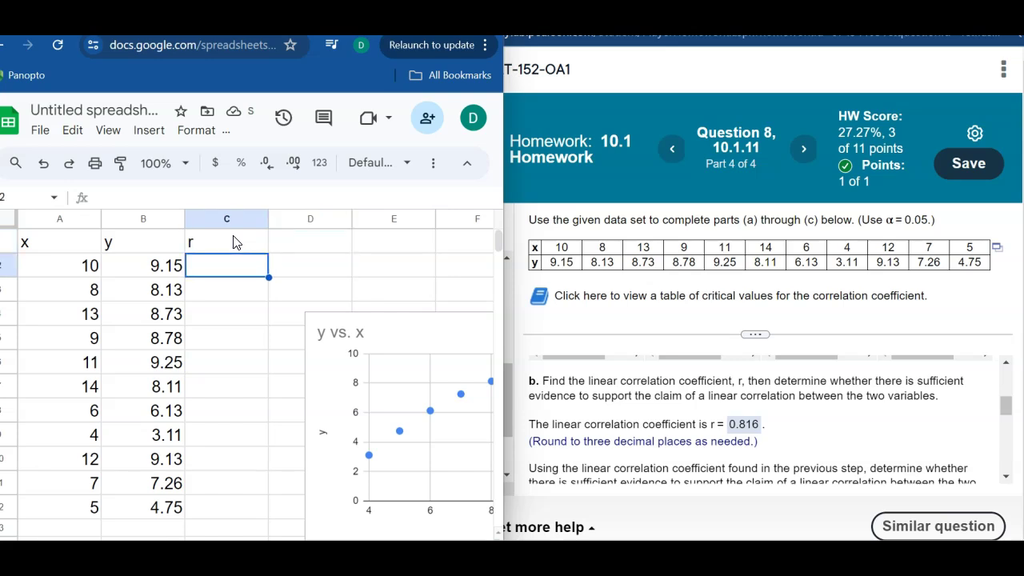
- Start a CORREL formula in cell C2 for the linear correlation coefficient
{"action": "type", "text": "=c"}
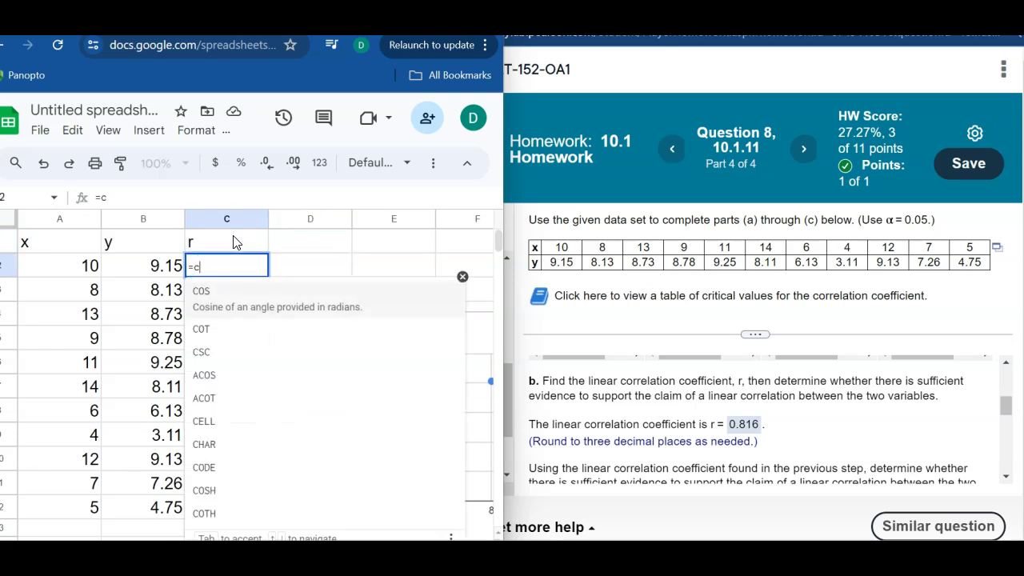
{"action": "type", "text": "or"}
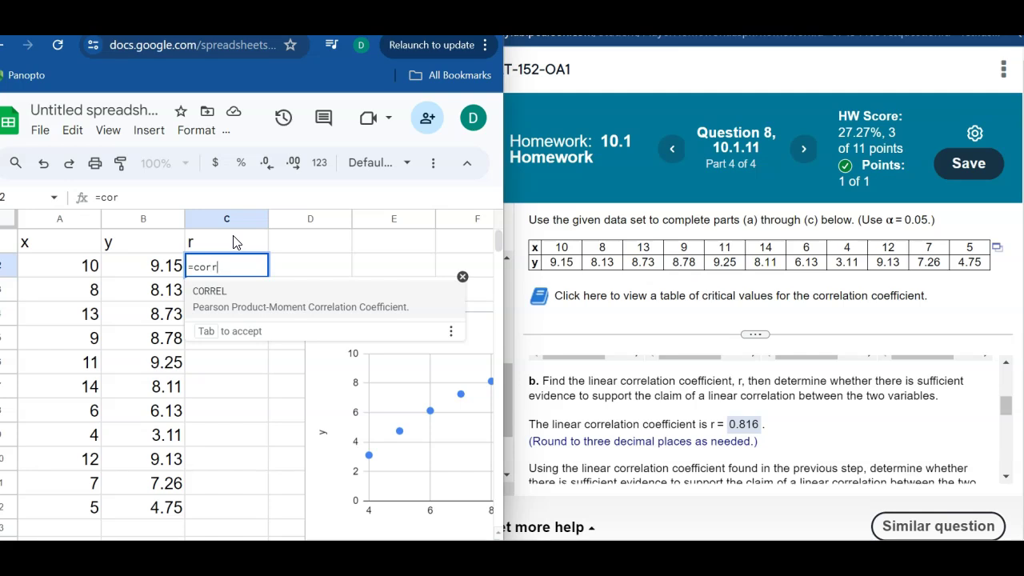
{"action": "type", "text": "r"}
{"action": "left_click", "coordinate": [236, 297]}
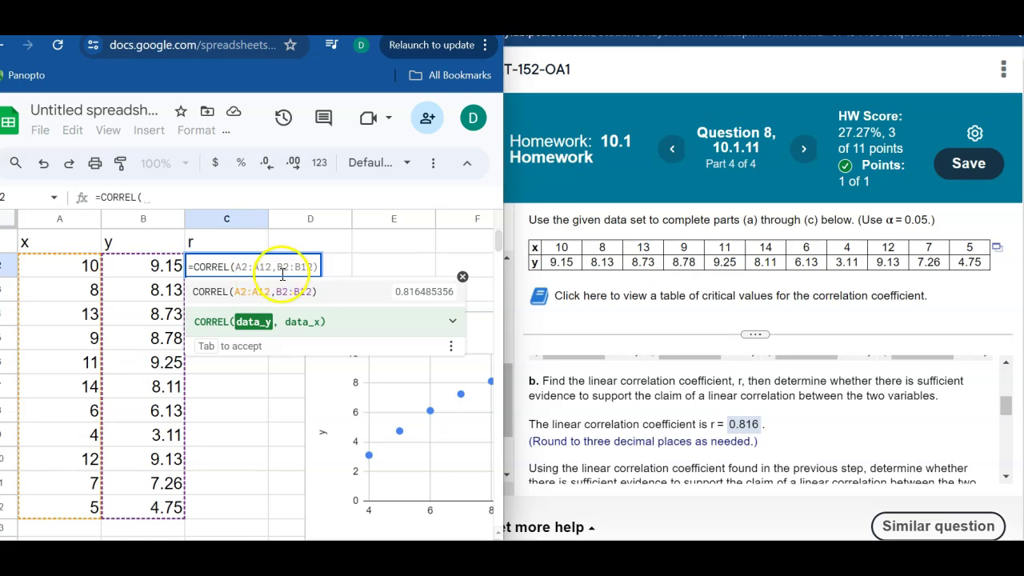
{"action": "left_click", "coordinate": [137, 273]}
{"action": "left_click_drag", "start_coordinate": [137, 273], "coordinate": [145, 508]}
{"action": "type", "text": ","}
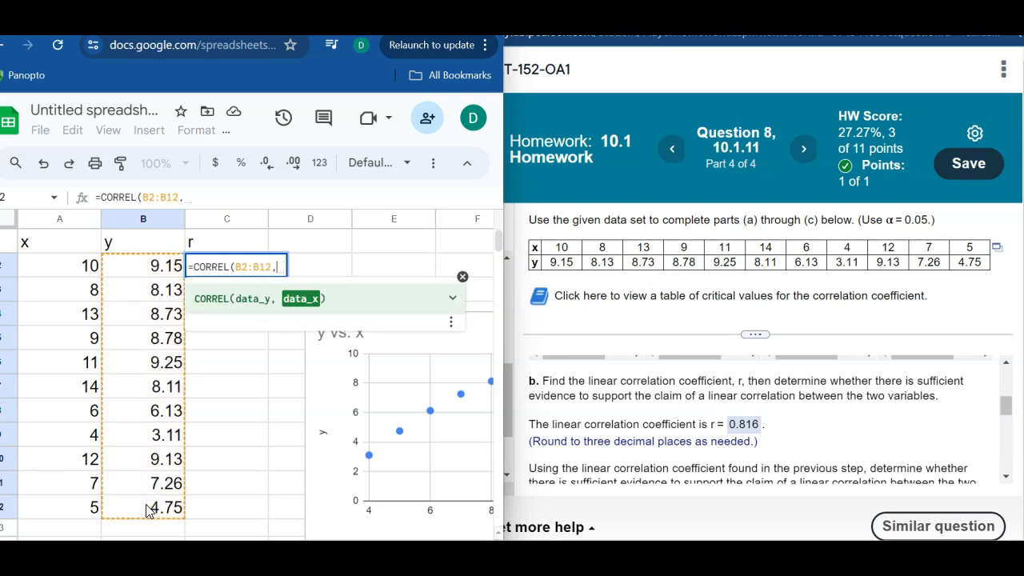
{"action": "left_click_drag", "start_coordinate": [85, 266], "coordinate": [96, 526]}
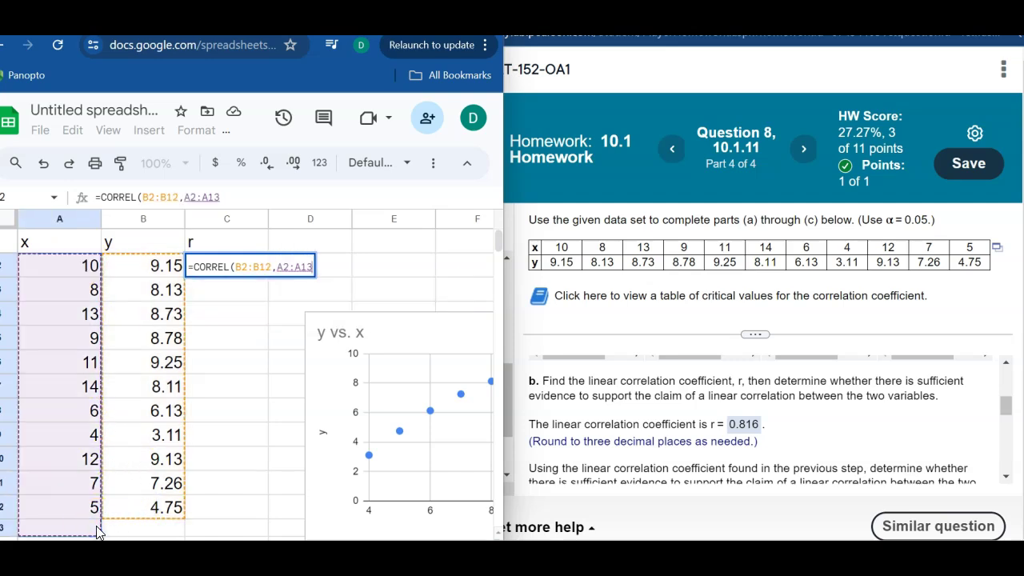
{"action": "key", "text": "BackSpace"}
{"action": "key", "text": "BackSpace"}
{"action": "key", "text": "BackSpace"}
{"action": "key", "text": "BackSpace"}
{"action": "key", "text": "BackSpace"}
{"action": "key", "text": "BackSpace"}
{"action": "key", "text": "BackSpace"}
{"action": "key", "text": "BackSpace"}
{"action": "key", "text": "BackSpace"}
{"action": "key", "text": "BackSpace"}
{"action": "key", "text": "BackSpace"}
{"action": "key", "text": "BackSpace"}
{"action": "key", "text": "BackSpace"}
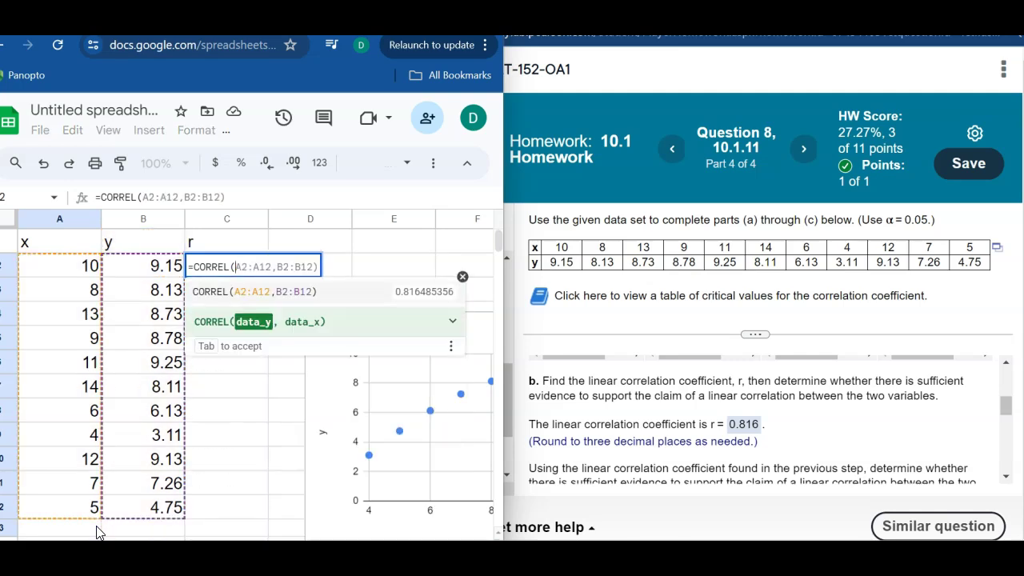
- Complete the C2 correlation formula as =CORREL(B:B,A:A) using the entire columns, and review the entered formula
{"action": "left_click", "coordinate": [144, 222]}
{"action": "type", "text": ","}
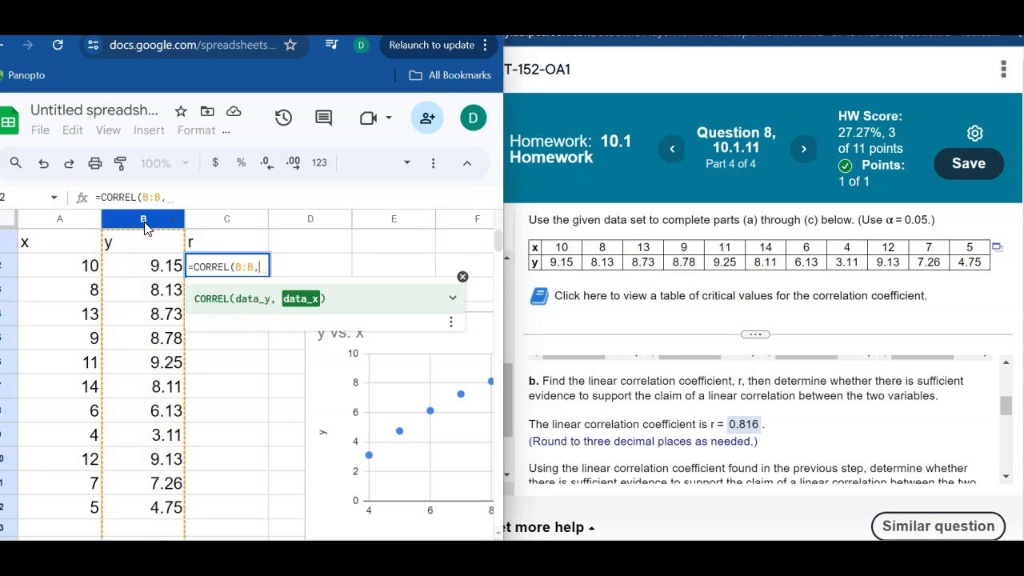
{"action": "left_click", "coordinate": [62, 224]}
{"action": "key", "text": "Return"}
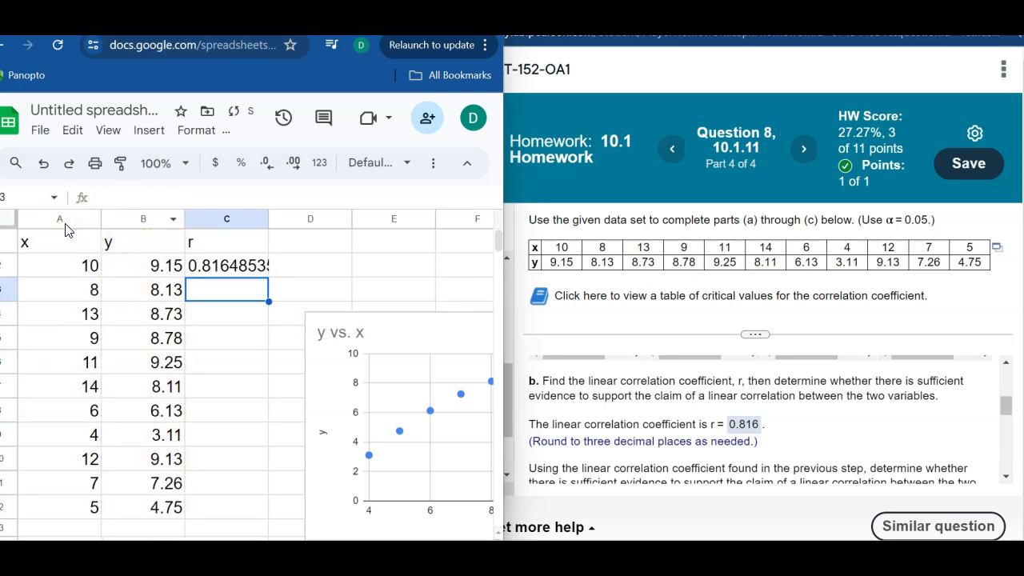
{"action": "double_click", "coordinate": [212, 272]}
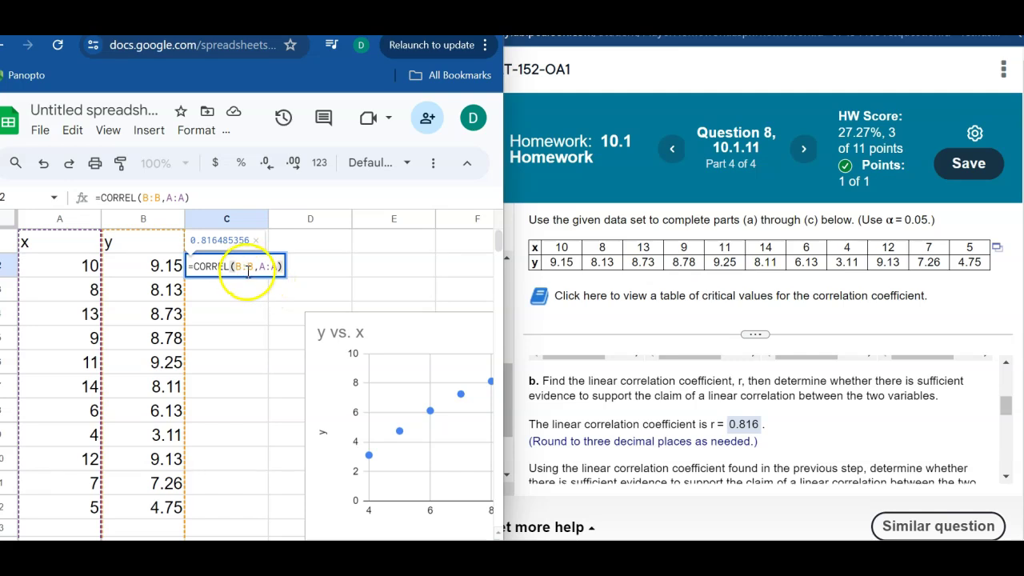
{"action": "left_click", "coordinate": [244, 284]}
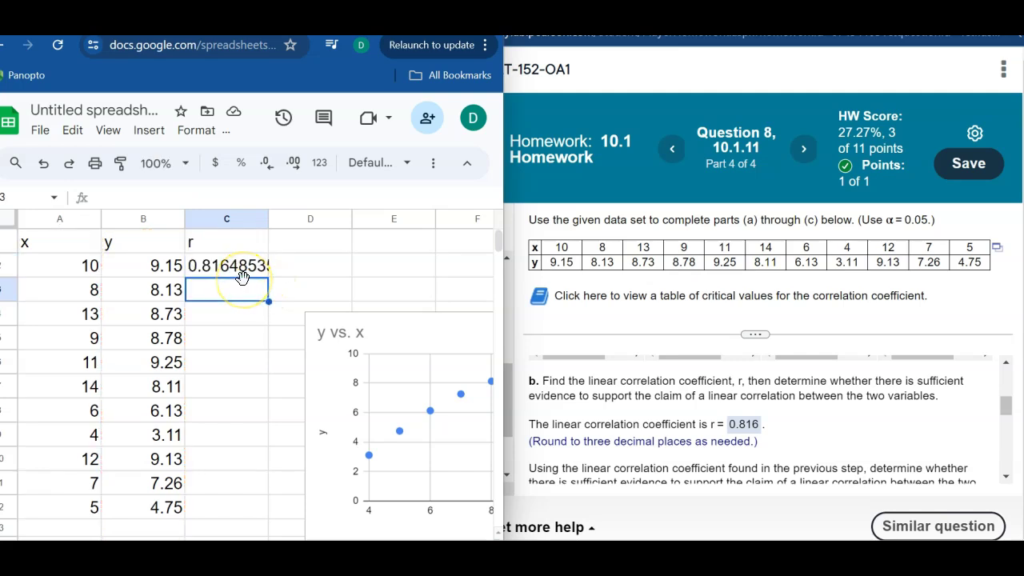
- Check the correlation with the columns in swapped order by entering =CORREL(A:A,B:B) in cell C3, and clear that cell
{"action": "type", "text": "=c"}
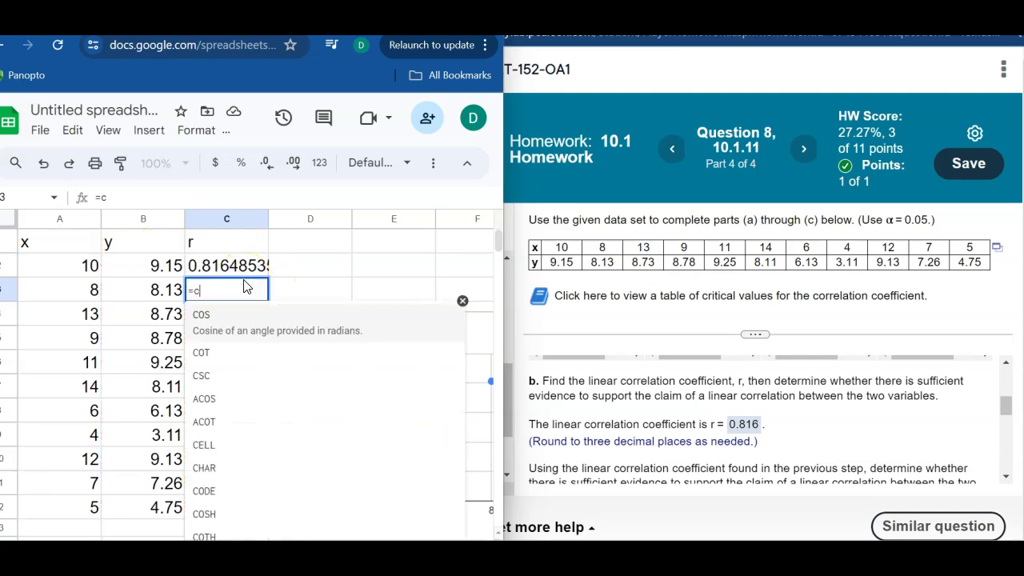
{"action": "type", "text": "orr"}
{"action": "left_click", "coordinate": [228, 315]}
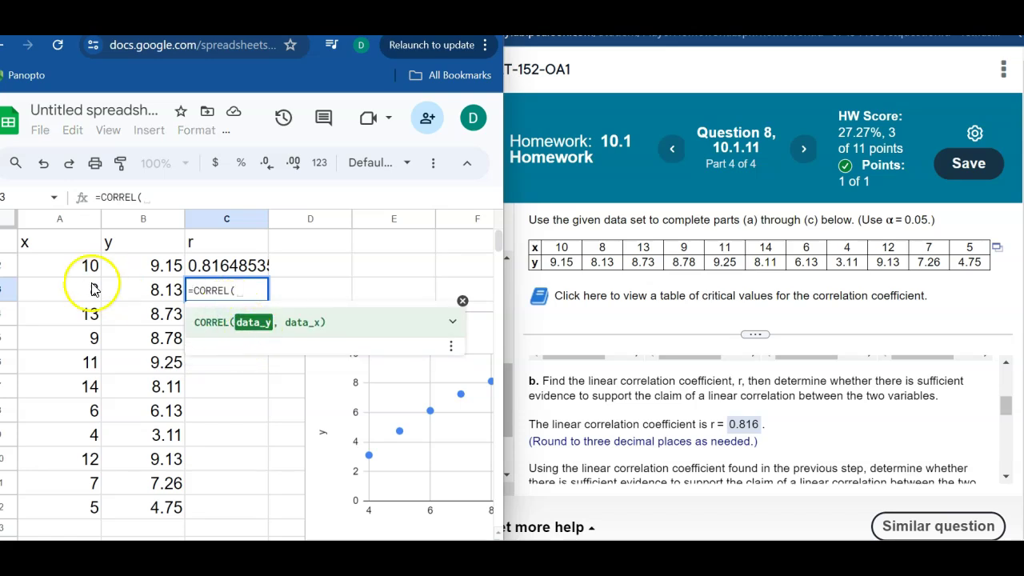
{"action": "left_click", "coordinate": [66, 224]}
{"action": "type", "text": ","}
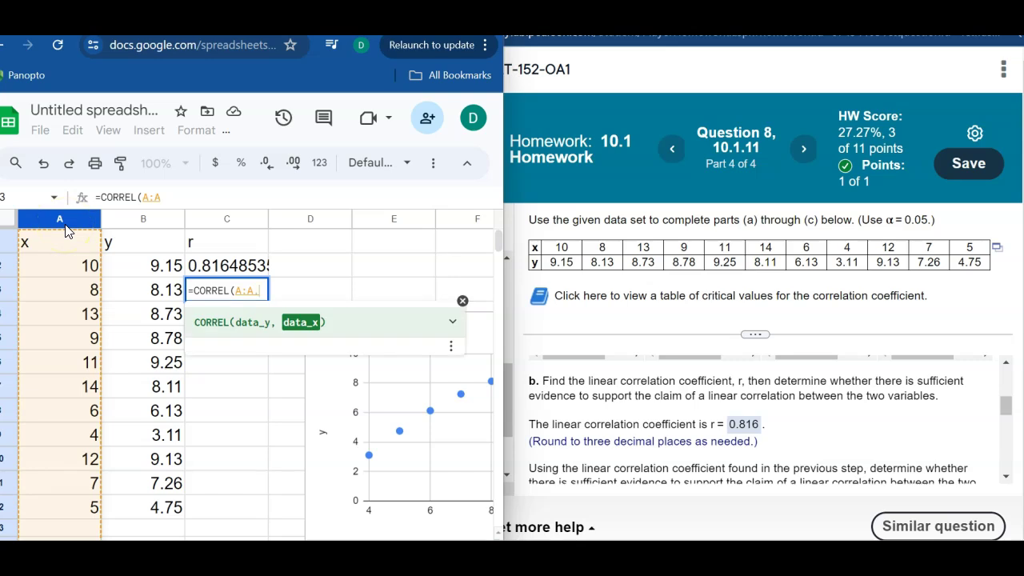
{"action": "left_click", "coordinate": [134, 223]}
{"action": "key", "text": "Return"}
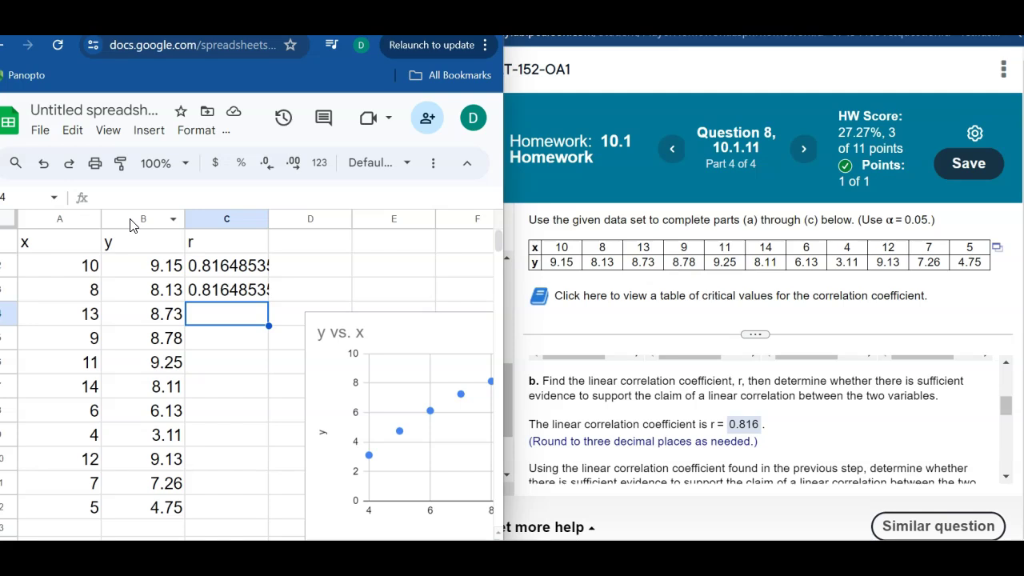
{"action": "left_click", "coordinate": [207, 293]}
{"action": "key", "text": "Delete"}
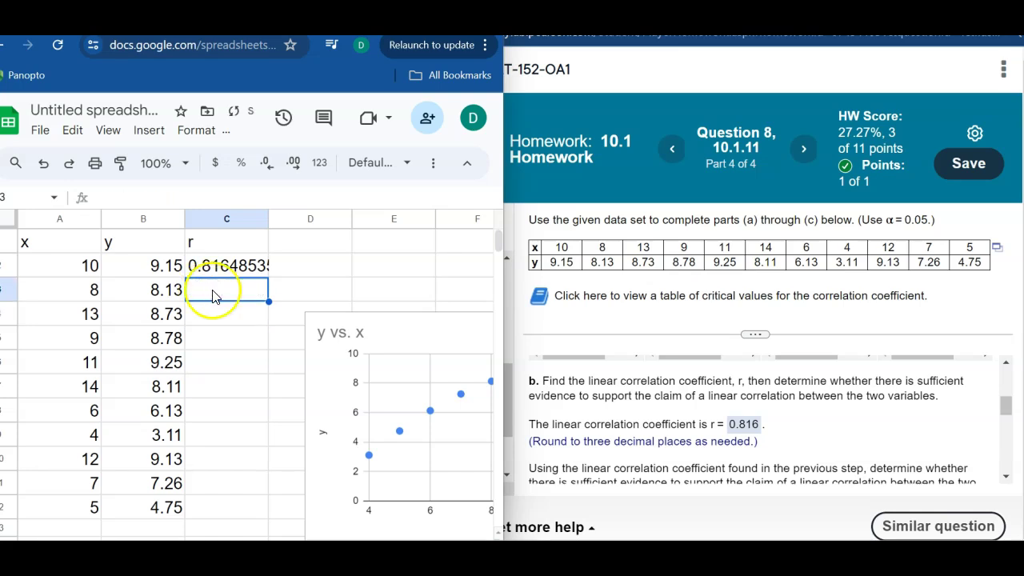
- Consult the homework's Table of Critical Values for n = 11 at α = .05 to judge part b's linear correlation claim, and close it
{"action": "left_click", "coordinate": [1005, 478]}
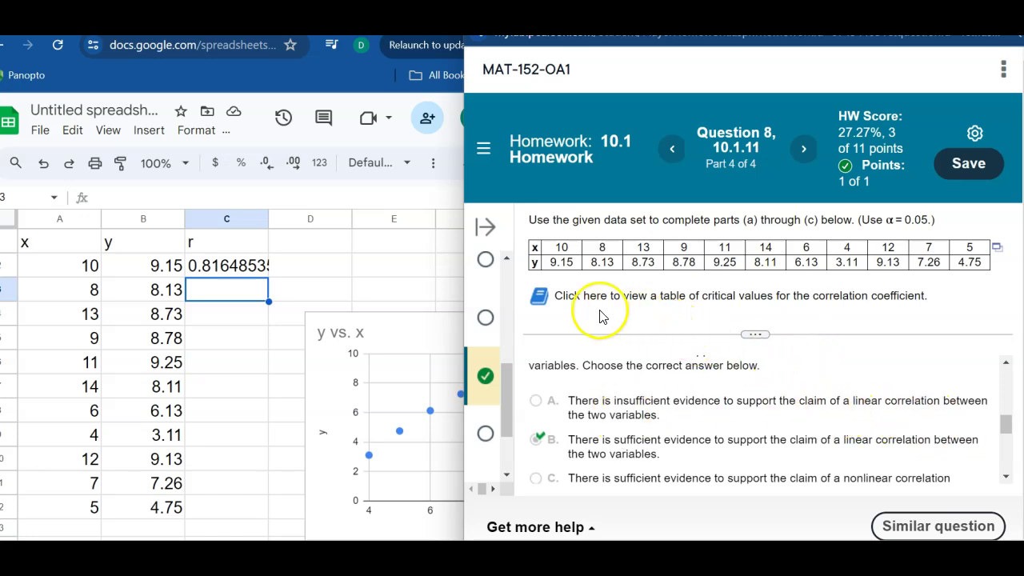
{"action": "left_click", "coordinate": [540, 300]}
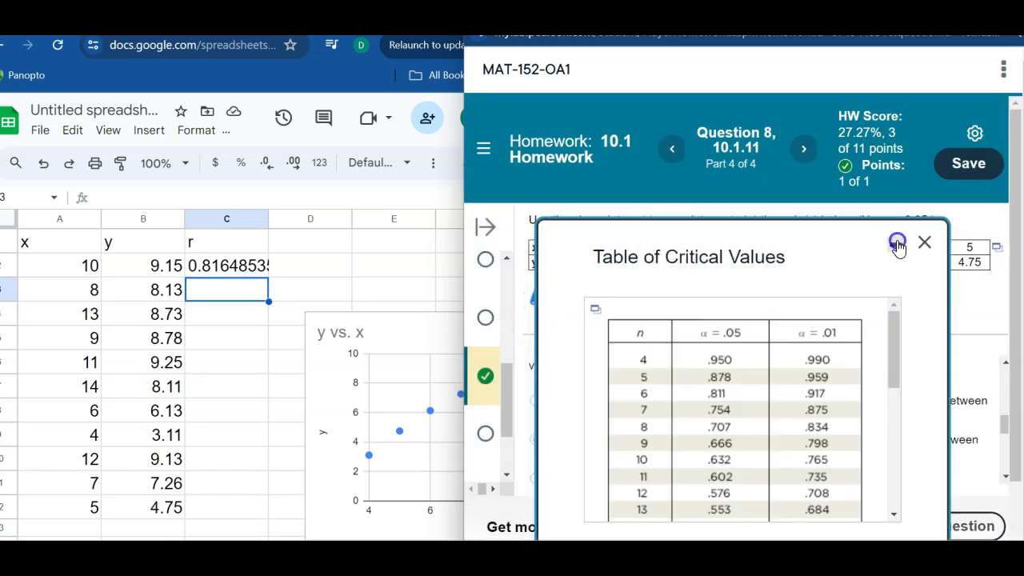
{"action": "left_click", "coordinate": [897, 239]}
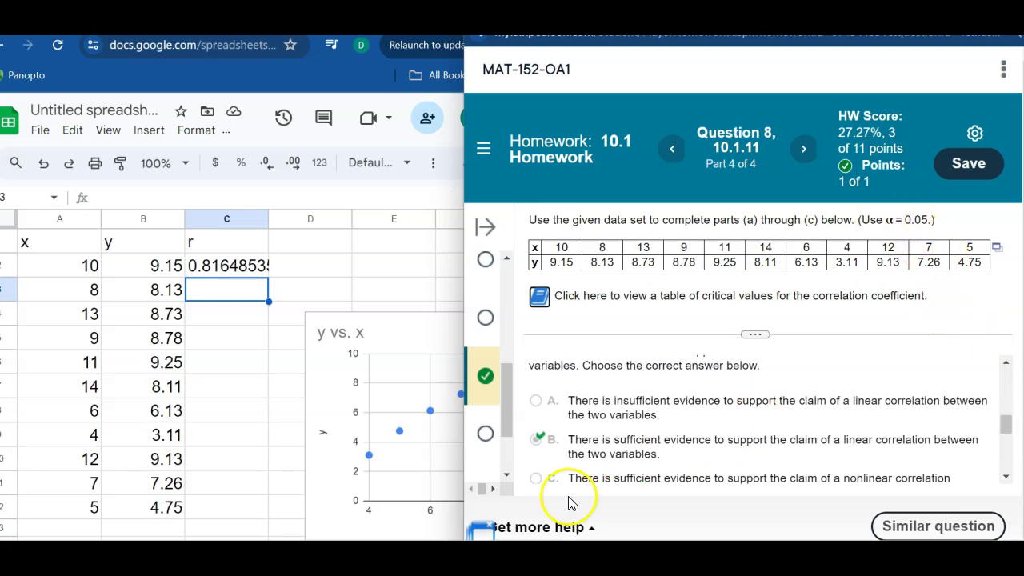
{"action": "left_click", "coordinate": [480, 529]}
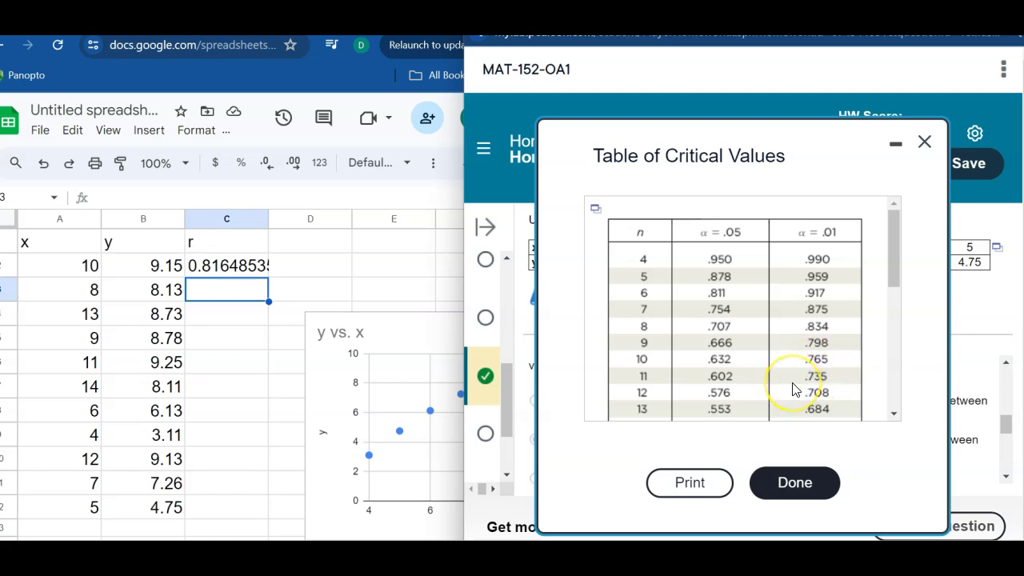
{"action": "left_click", "coordinate": [925, 144]}
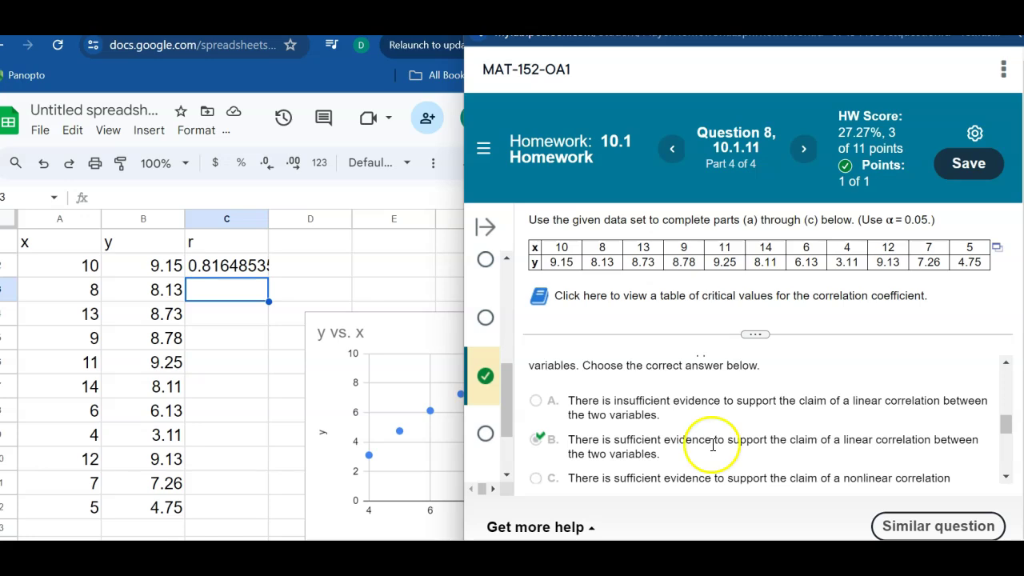
{"action": "left_click", "coordinate": [540, 297]}
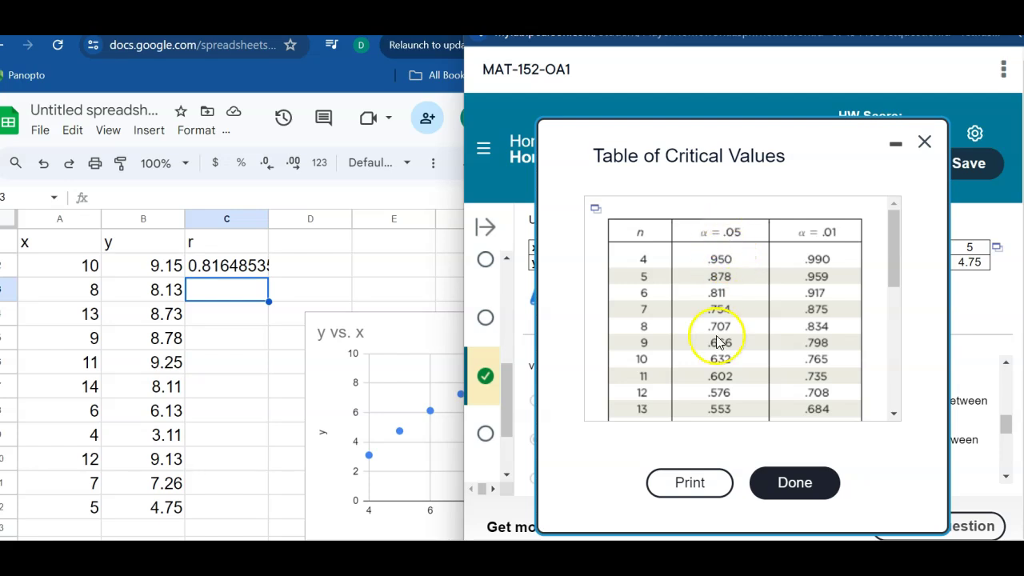
{"action": "left_click", "coordinate": [795, 482]}
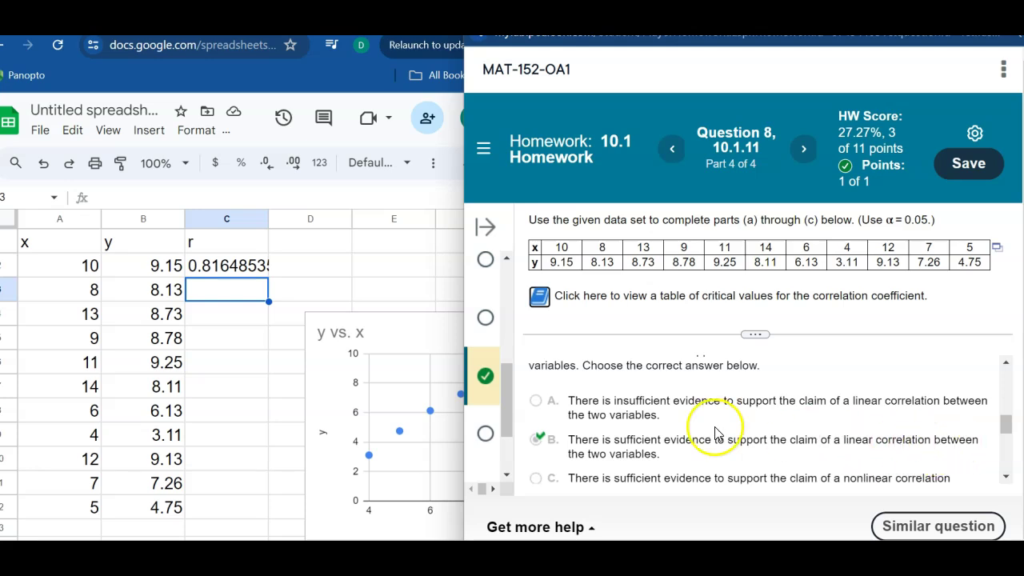
- Review part c's answer choices on the missed data feature, comparing them with part b's conclusion and part a's scatterplots
{"action": "scroll", "coordinate": [1005, 473], "scroll_direction": "down", "scroll_amount": 3}
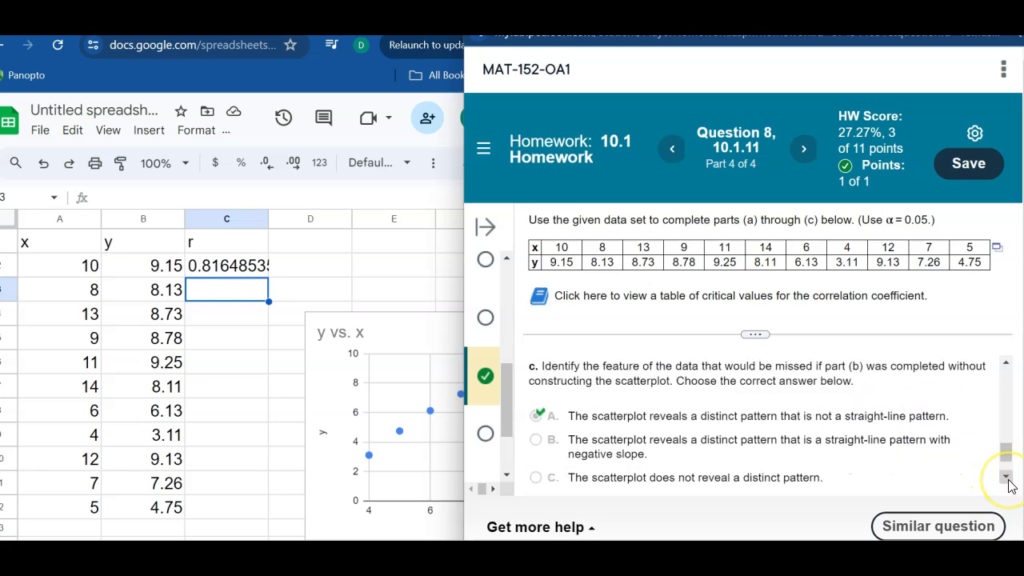
{"action": "left_click", "coordinate": [1007, 478]}
{"action": "left_click", "coordinate": [1008, 468]}
{"action": "left_click_drag", "start_coordinate": [1007, 459], "coordinate": [1006, 429]}
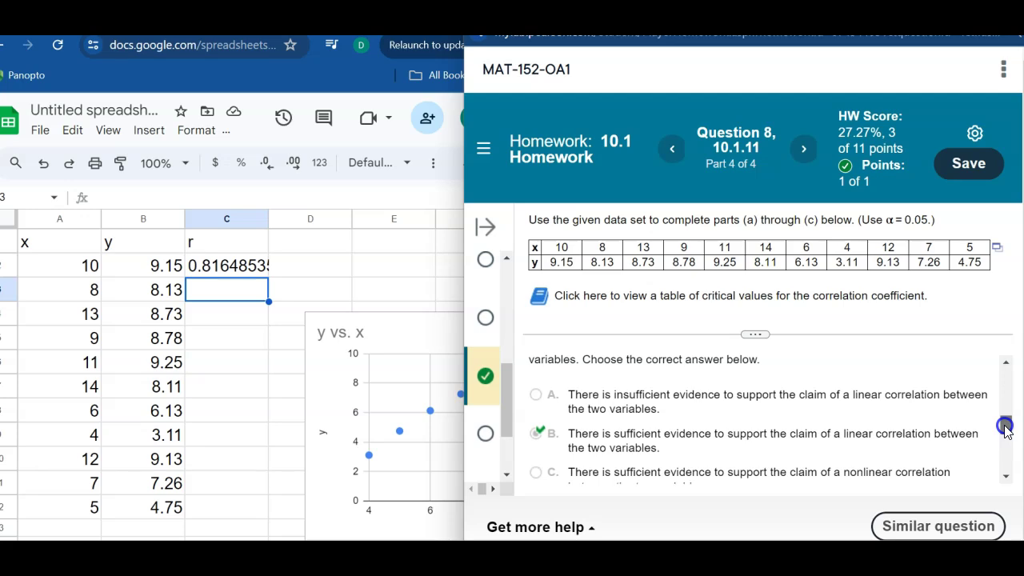
{"action": "left_click_drag", "start_coordinate": [1005, 428], "coordinate": [1000, 387]}
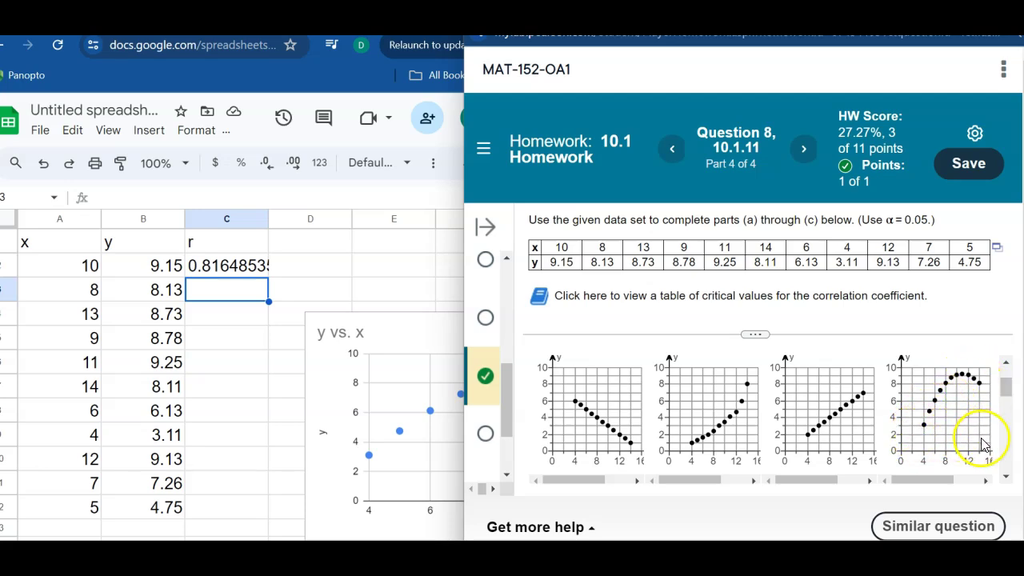
{"action": "left_click_drag", "start_coordinate": [1007, 392], "coordinate": [1013, 472]}
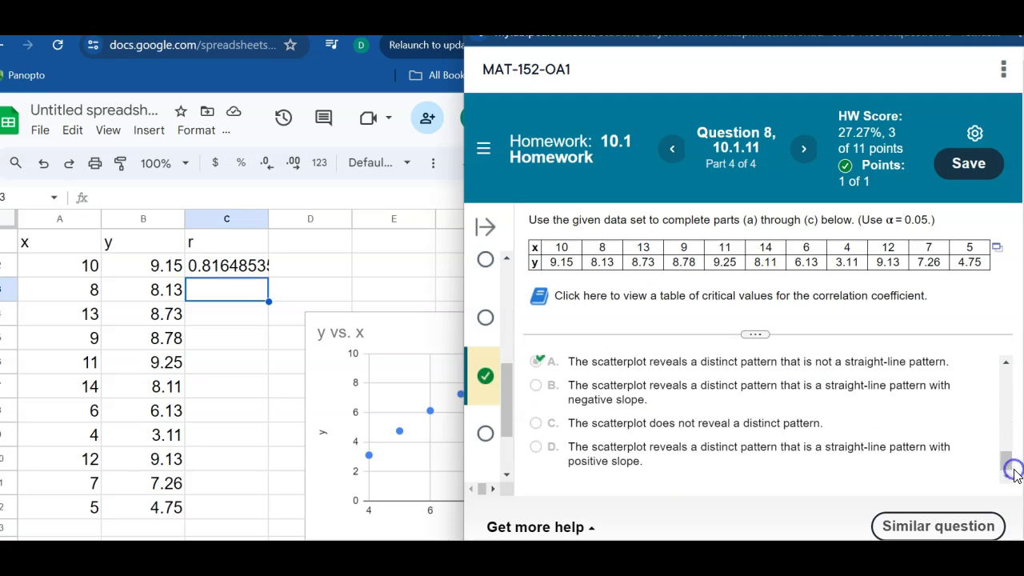